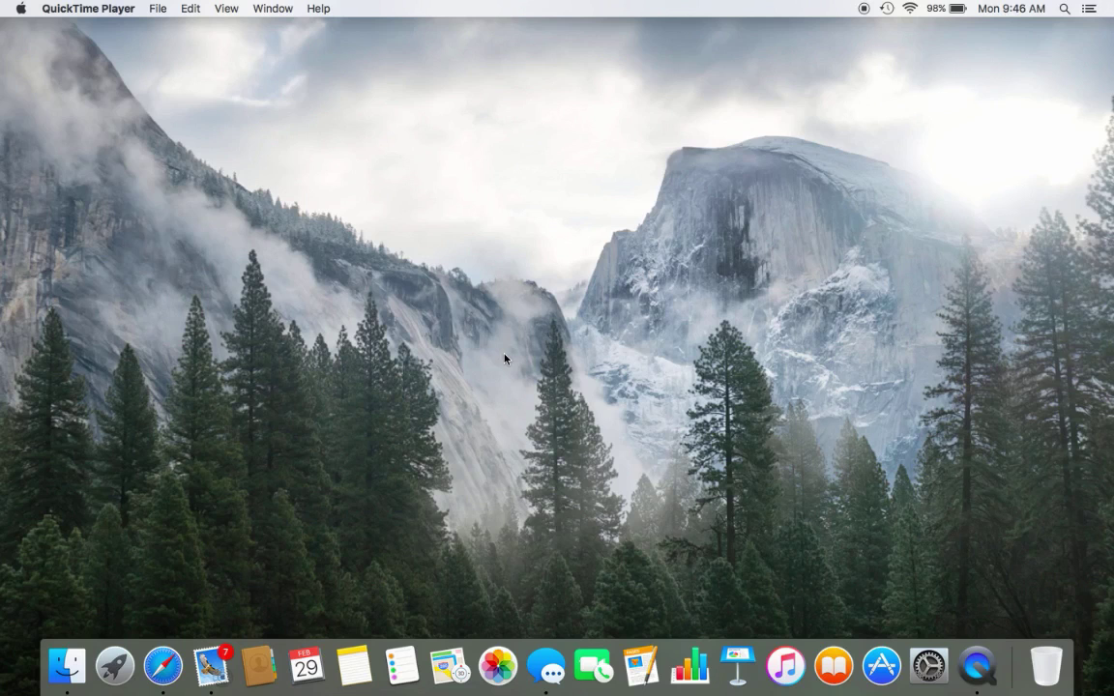
Step: Launch Image Capture from Launchpad
click(118, 667)
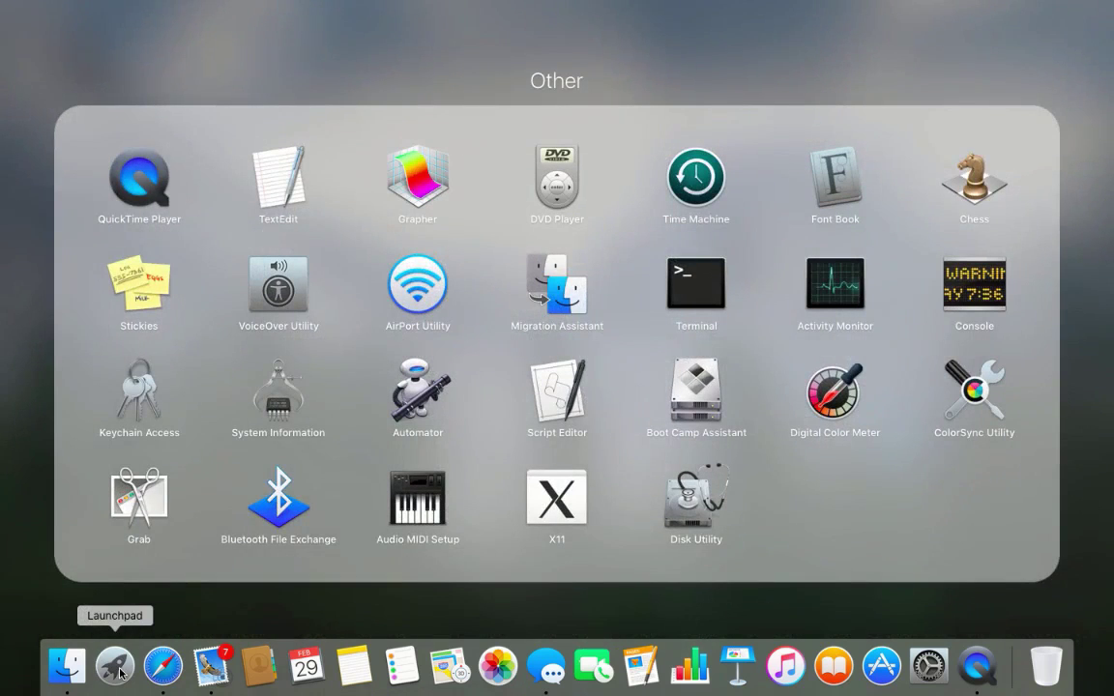
click(47, 585)
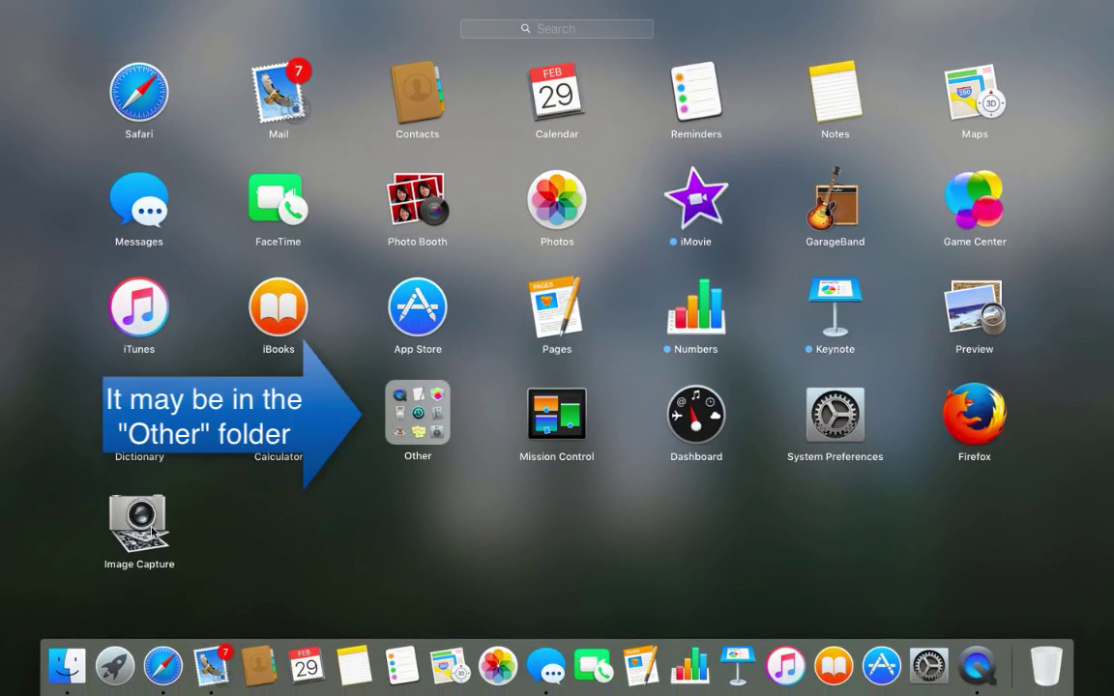
click(143, 518)
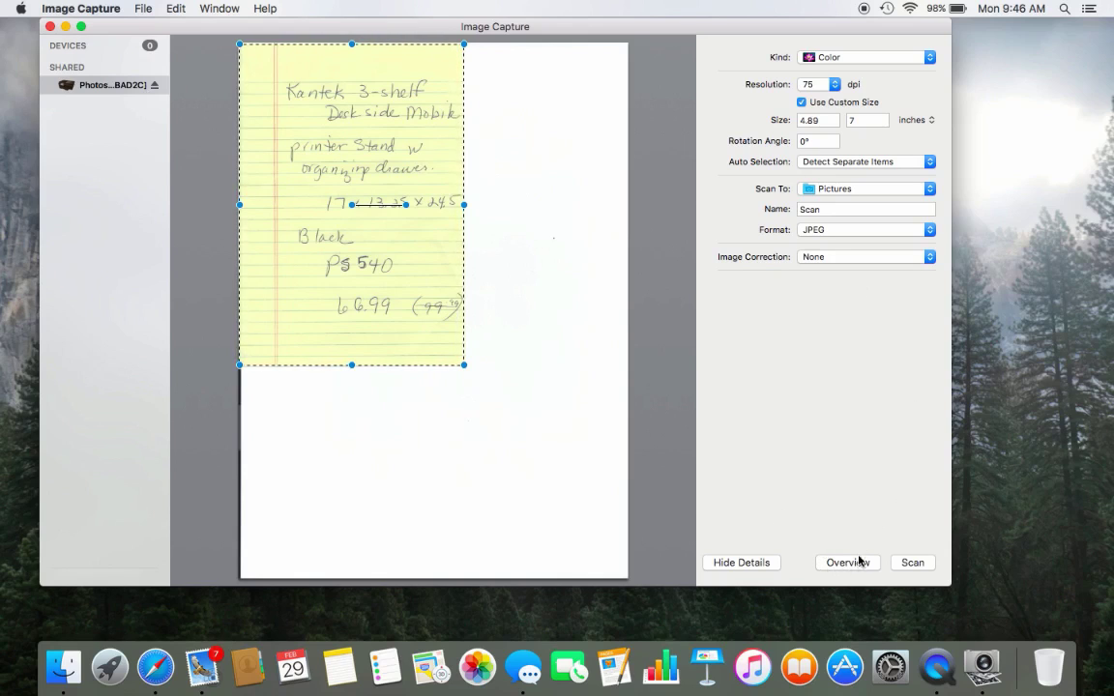
Step: Run an overview preview scan of the notepad page and hide the scan details
click(856, 568)
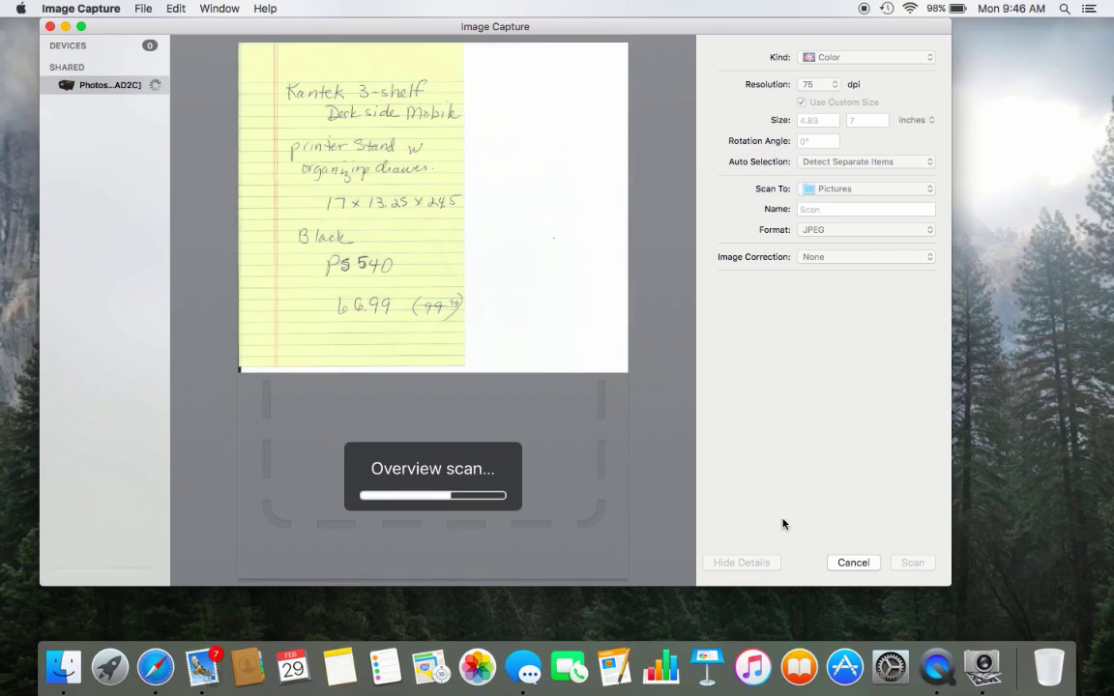
click(740, 563)
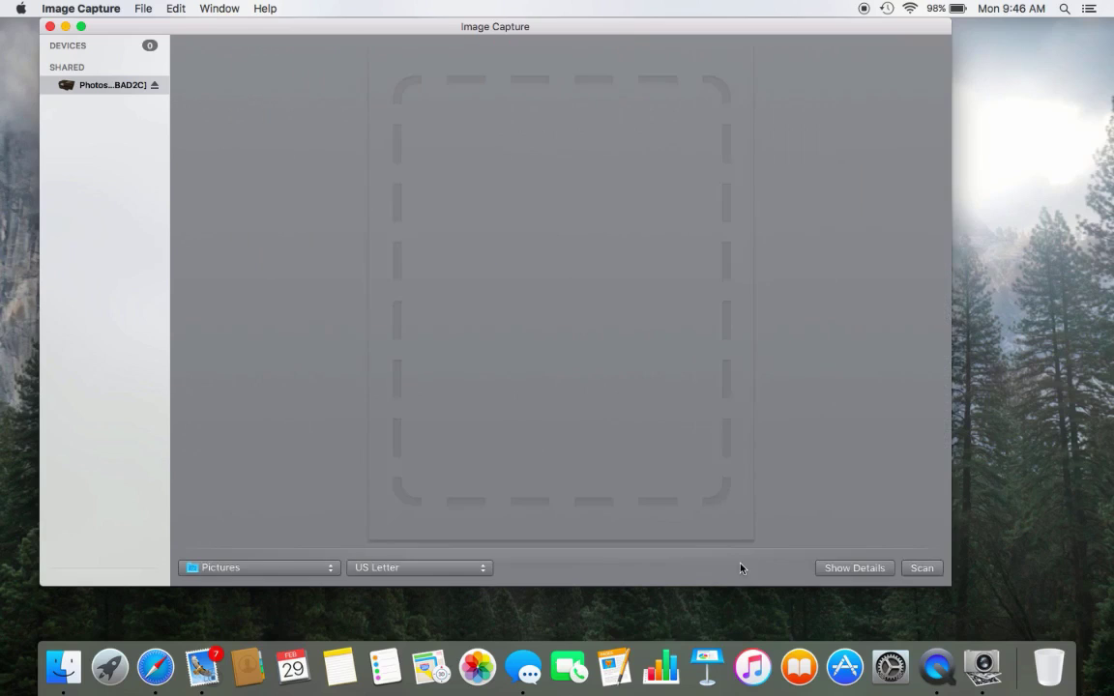
Step: Show the detailed scan settings again, rerunning the overview preview
click(851, 570)
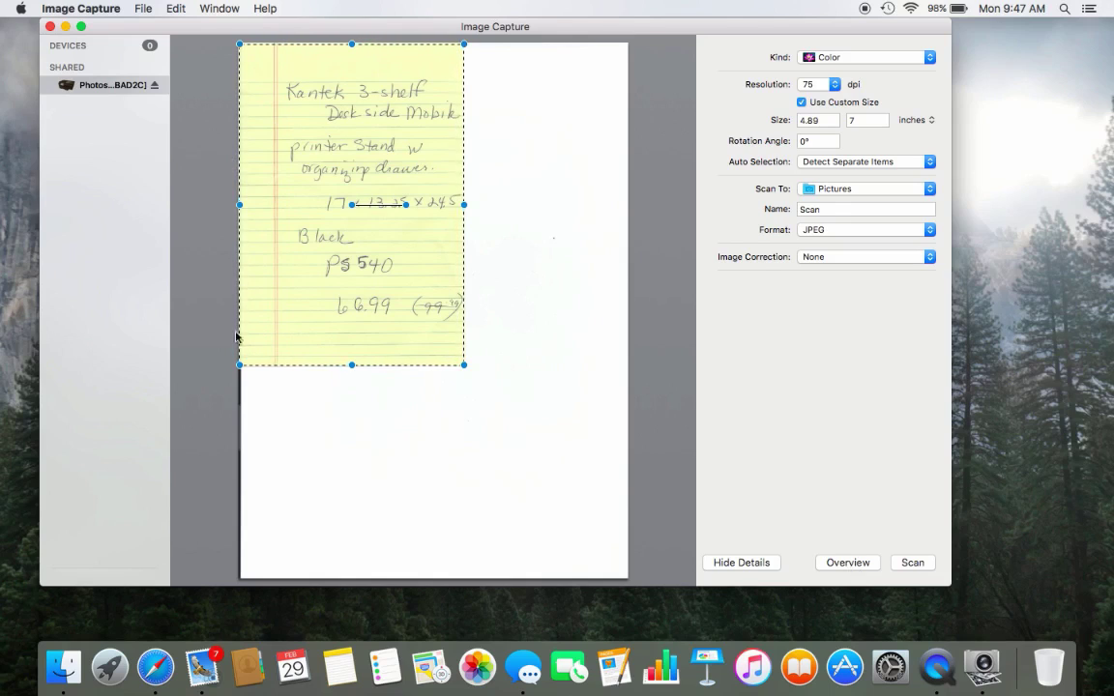
Step: Redraw the scan area to frame only the yellow notepad, about 4.93 by 7.03 inches
mouse_move(463, 366)
mouse_down()
mouse_move(584, 464)
mouse_move(460, 369)
mouse_move(463, 187)
mouse_up()
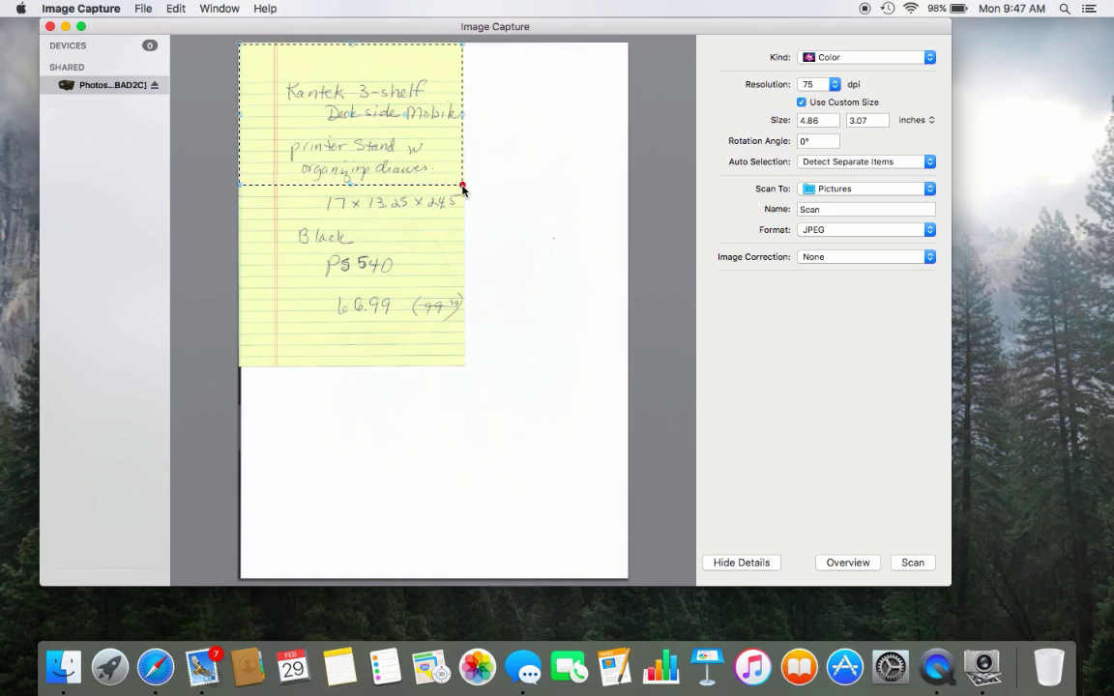
mouse_move(462, 186)
mouse_down()
mouse_move(482, 399)
mouse_move(629, 578)
mouse_move(477, 384)
mouse_move(488, 381)
mouse_up()
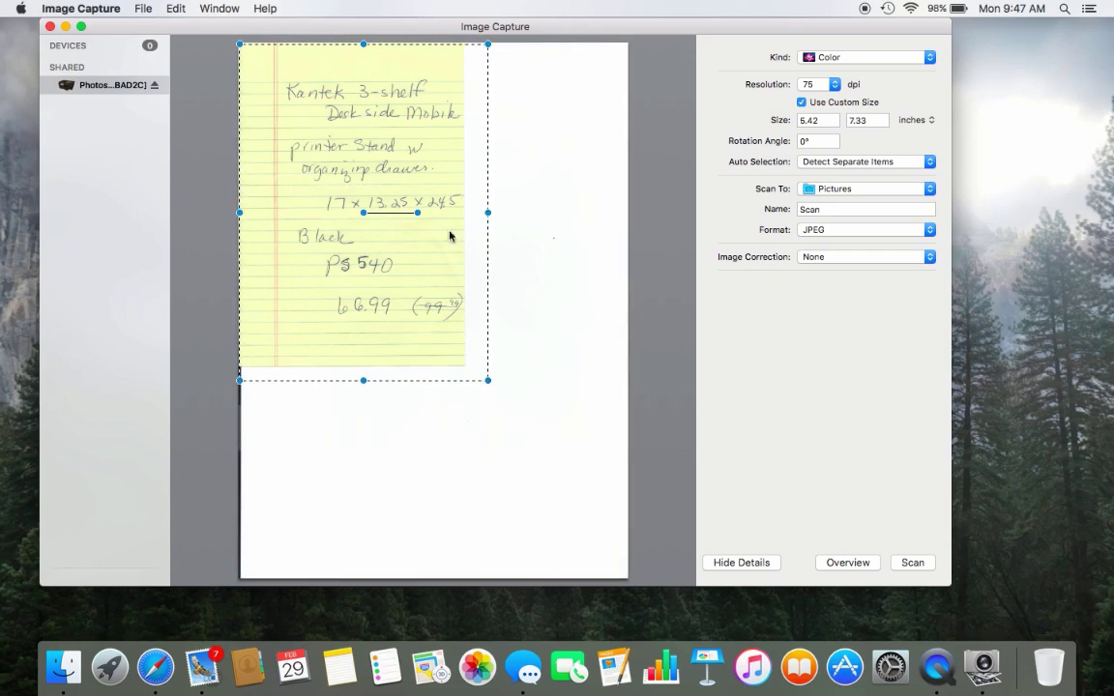
click(488, 299)
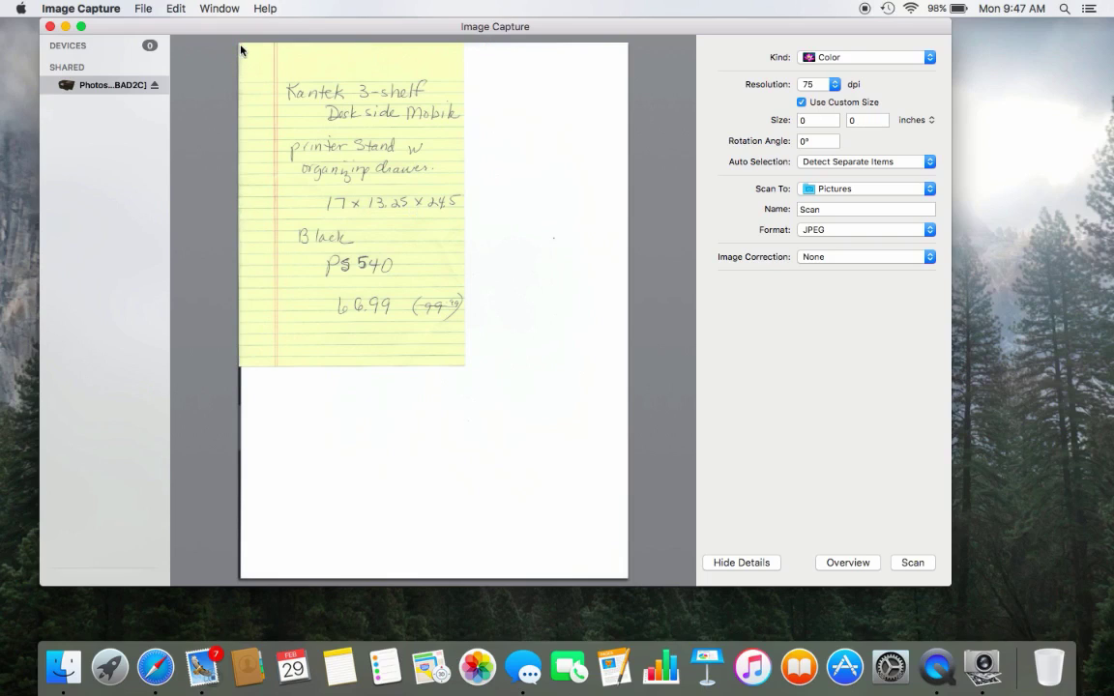
mouse_move(240, 44)
mouse_down()
mouse_move(306, 107)
mouse_move(466, 369)
mouse_up()
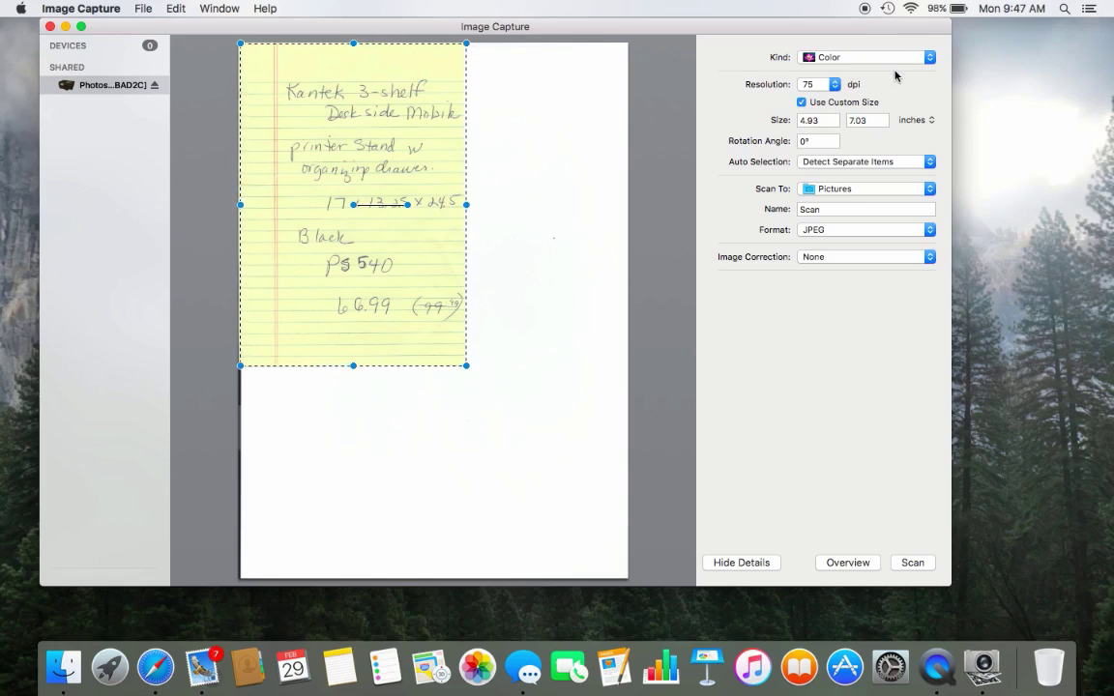
Step: Keep Kind on Color and set the Resolution to 100 dpi
click(827, 58)
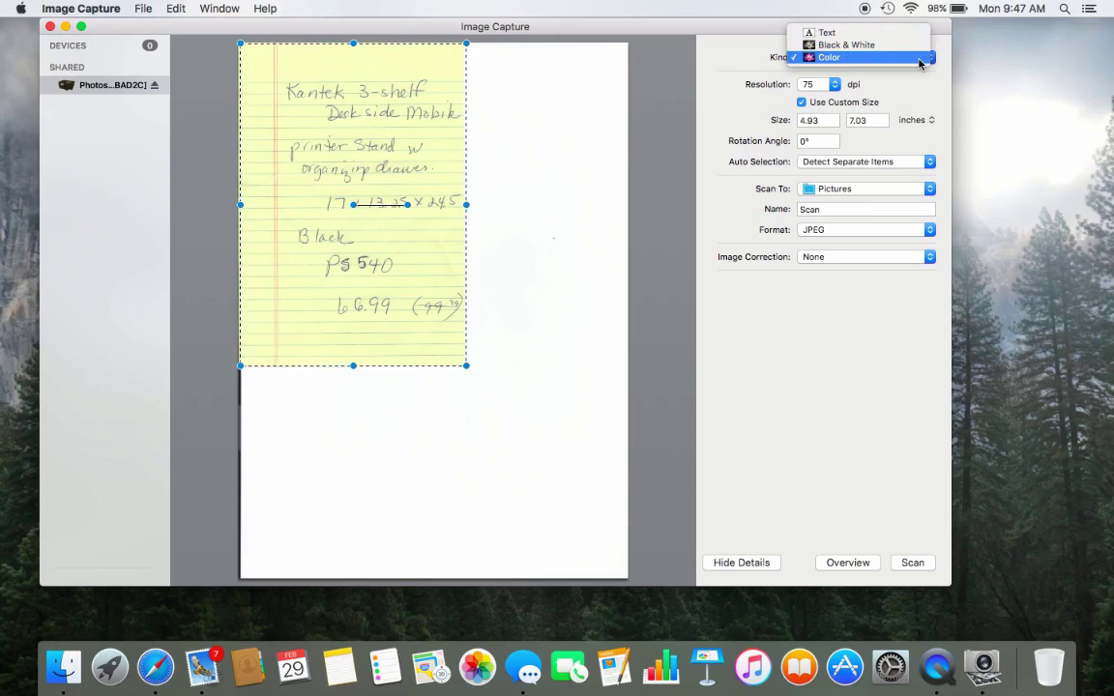
click(920, 60)
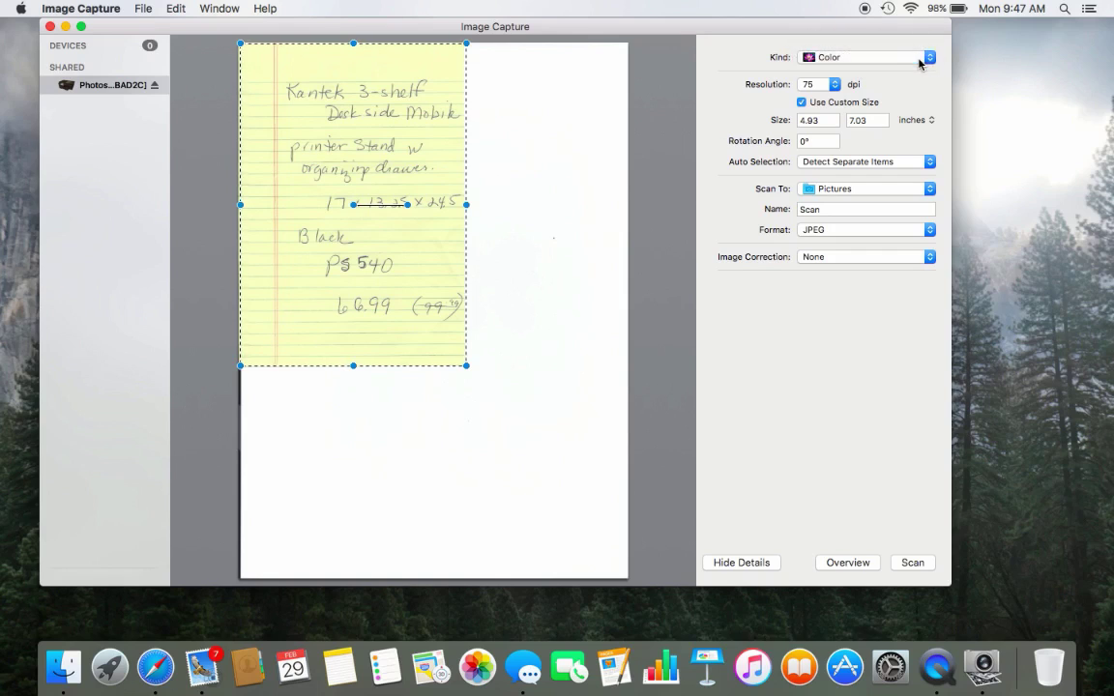
click(831, 85)
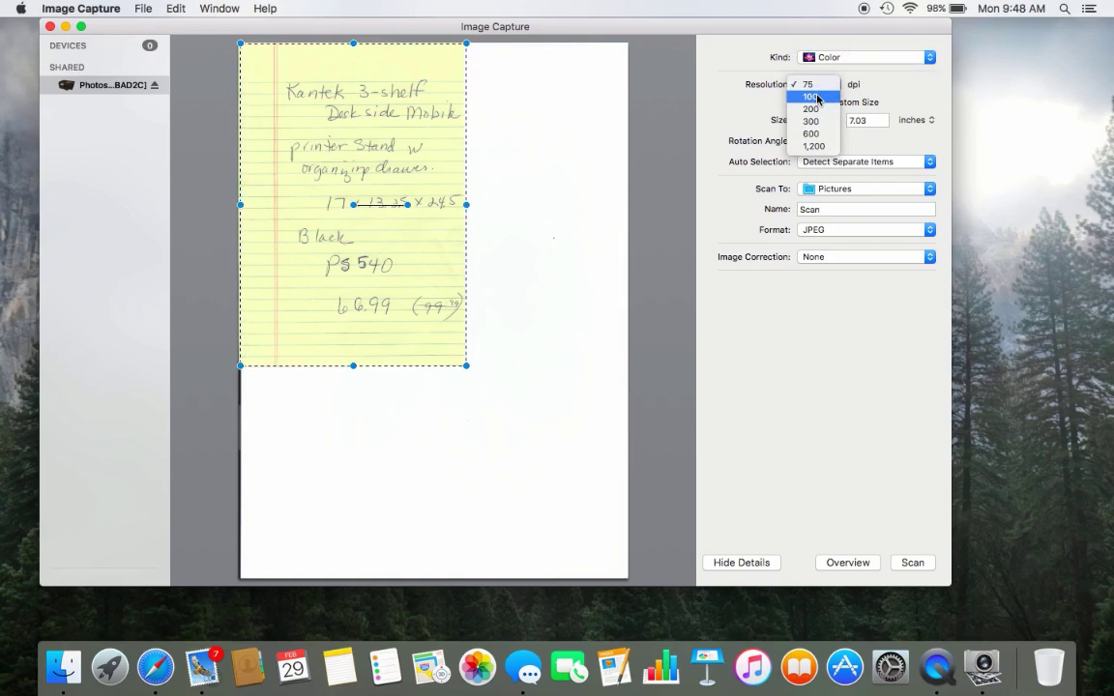
click(817, 98)
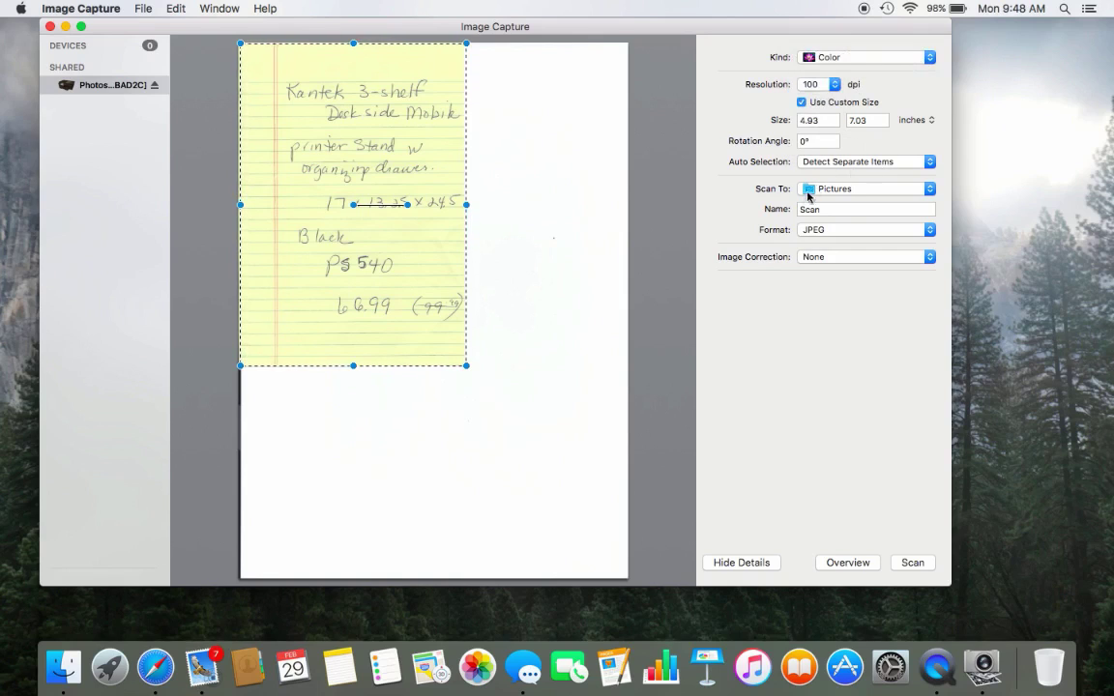
click(864, 192)
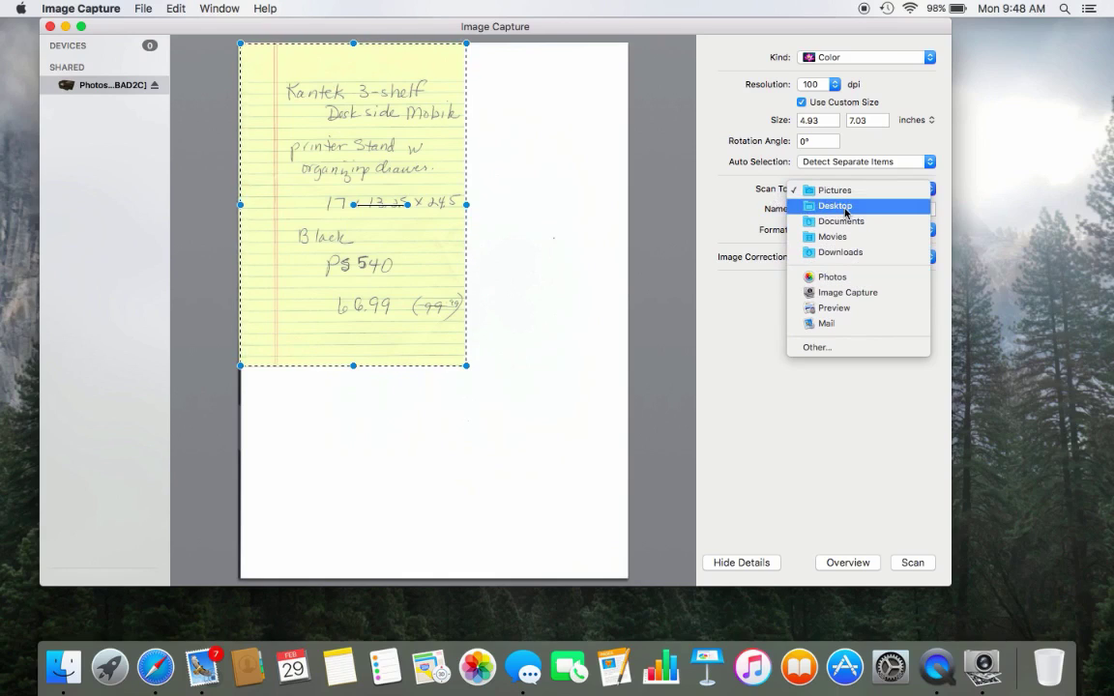
Step: Set Scan To to Mail, the Name to TestScen, and the Format to PDF
click(868, 332)
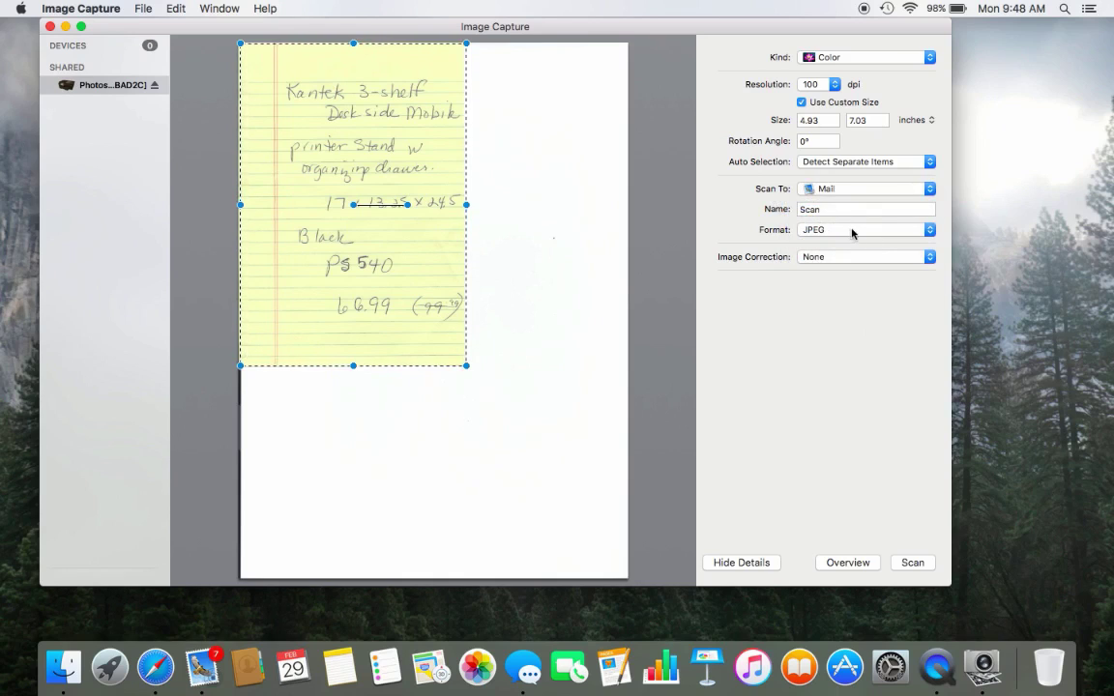
double_click(825, 210)
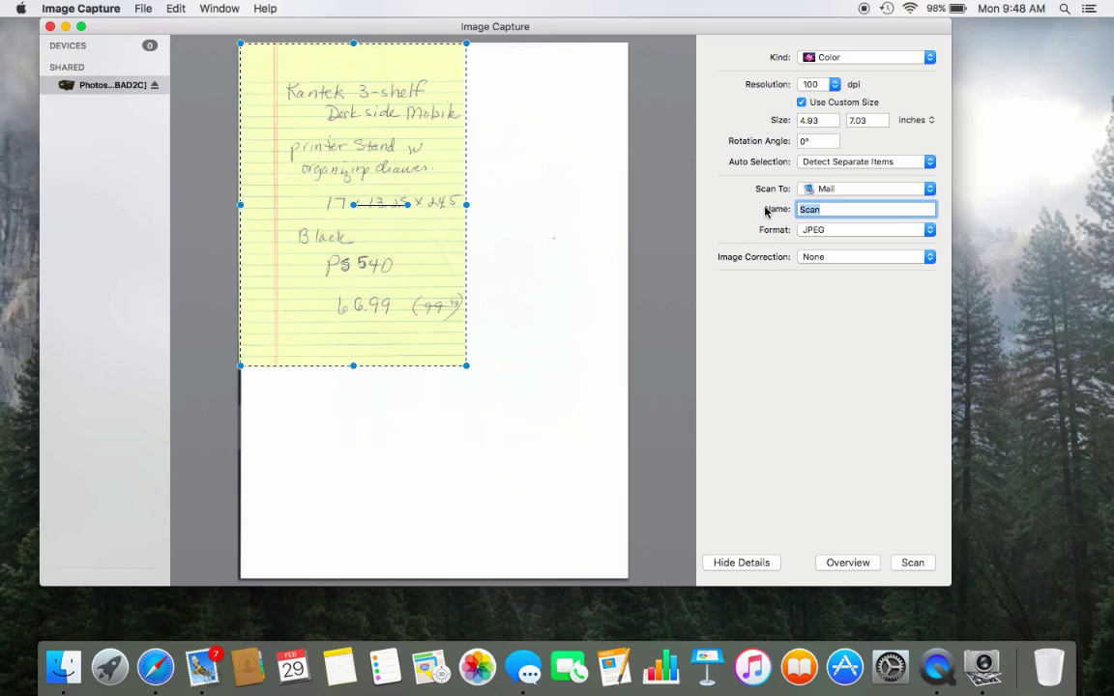
text(TestSce)
click(846, 230)
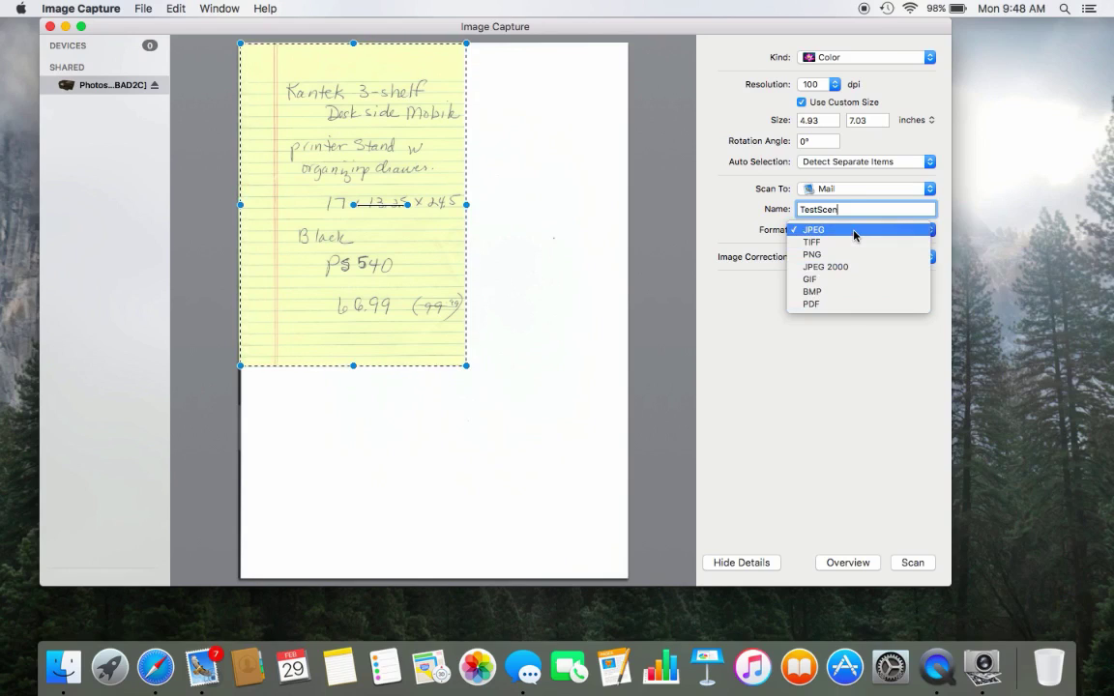
click(863, 305)
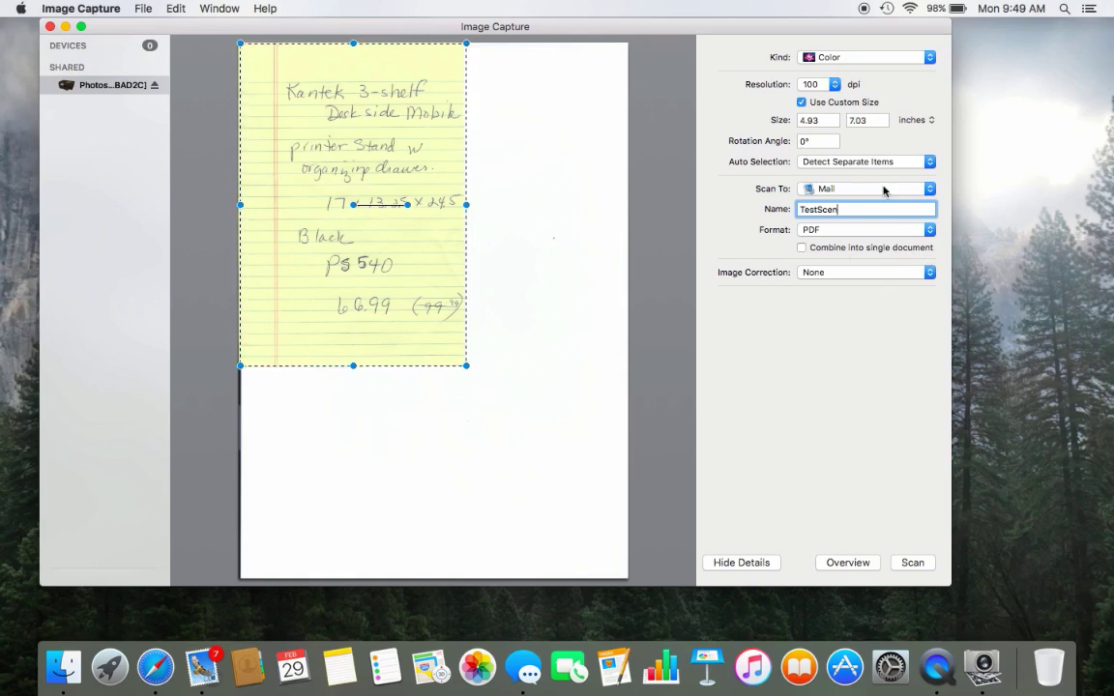
click(843, 231)
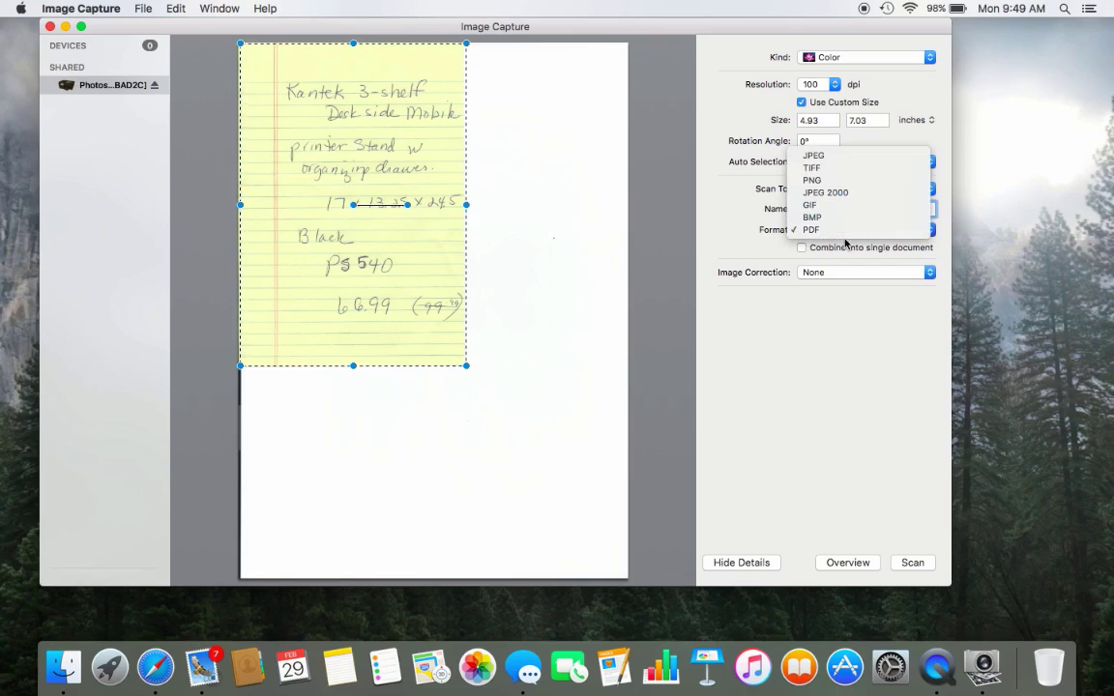
click(722, 215)
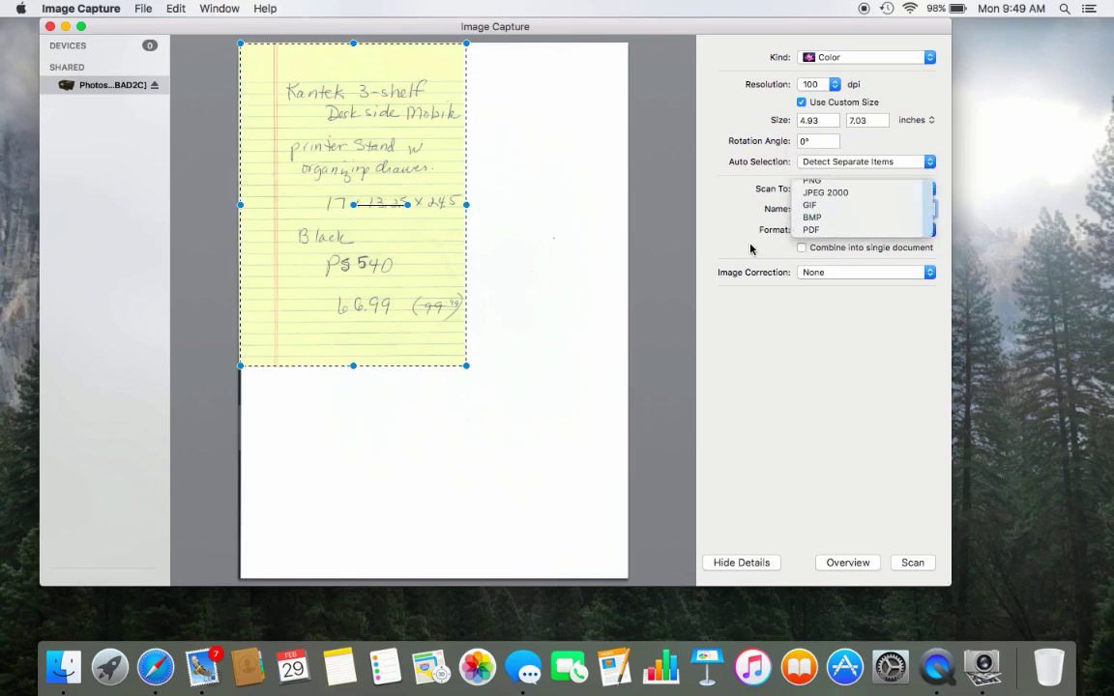
Step: Scan the page into a new Mail message addressed to jamie with subject Test
click(912, 563)
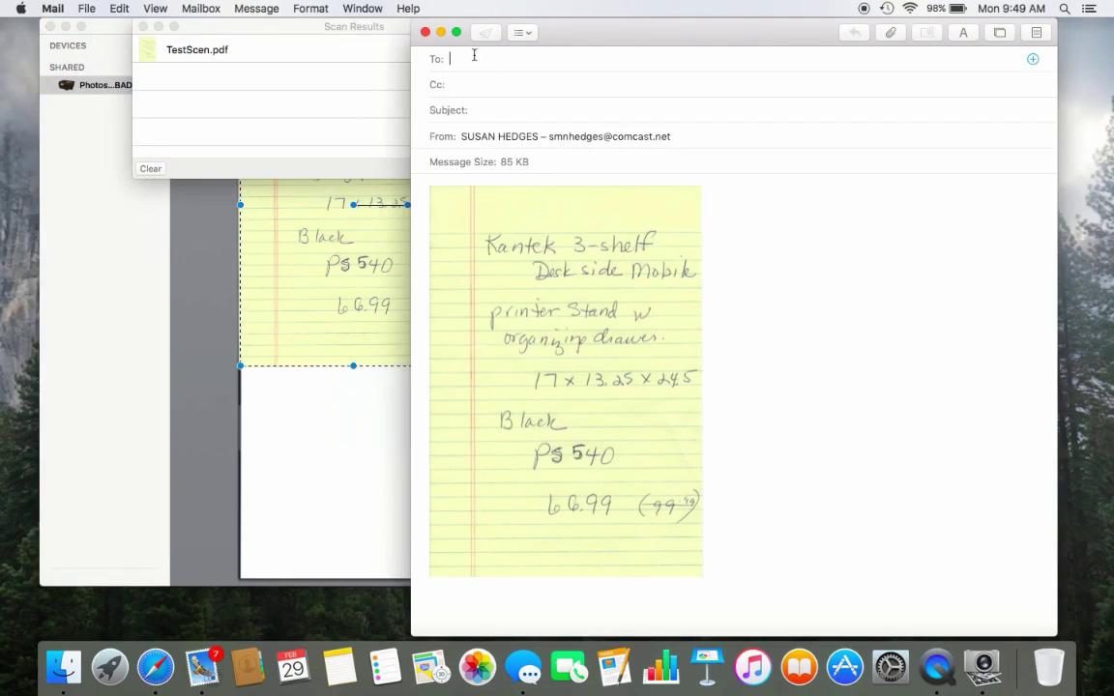
text(jamie)
key(Tab)
key(Tab)
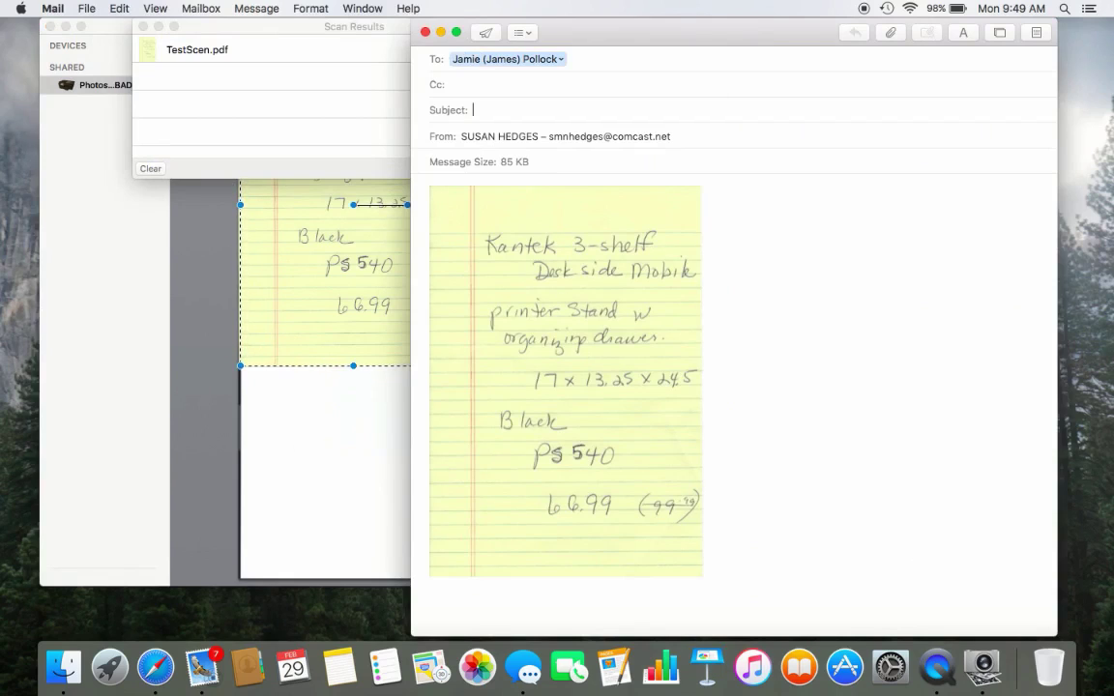
text(Test)
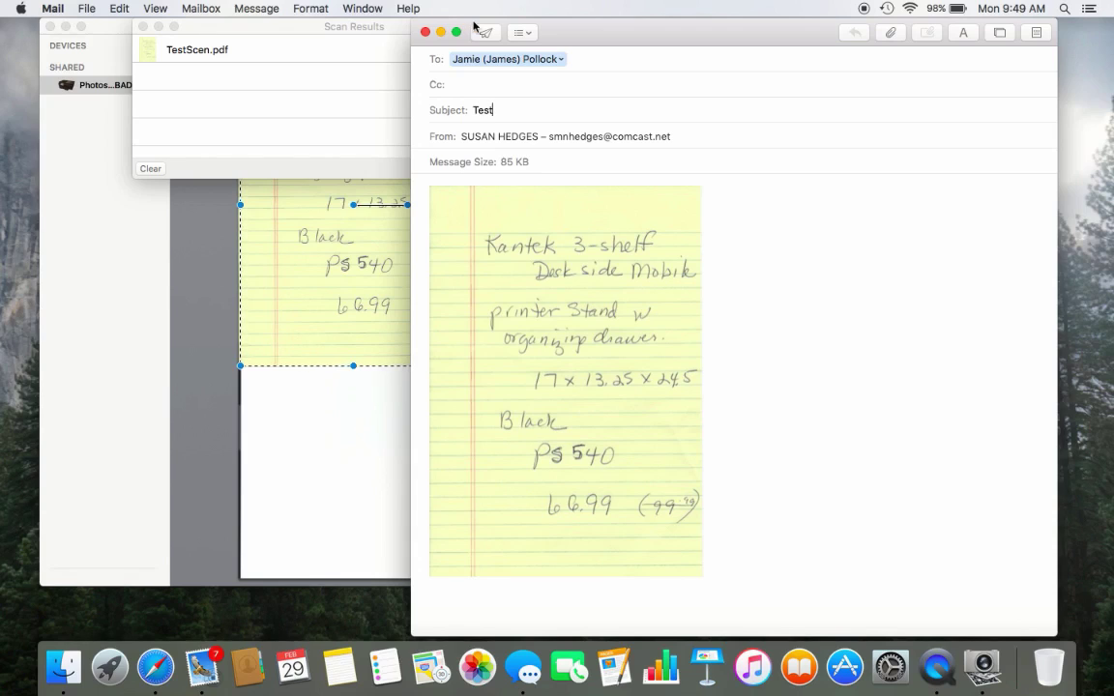